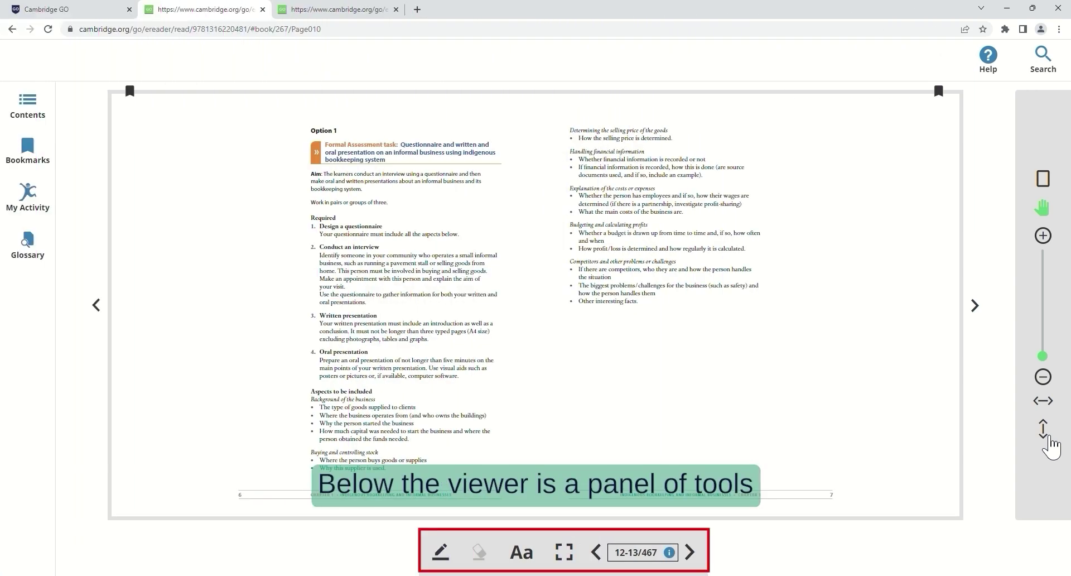
# - Draw with the thinnest blue pen, marking beside Required and writing NB beside Design a questionnaire
pyautogui.click(443, 555)
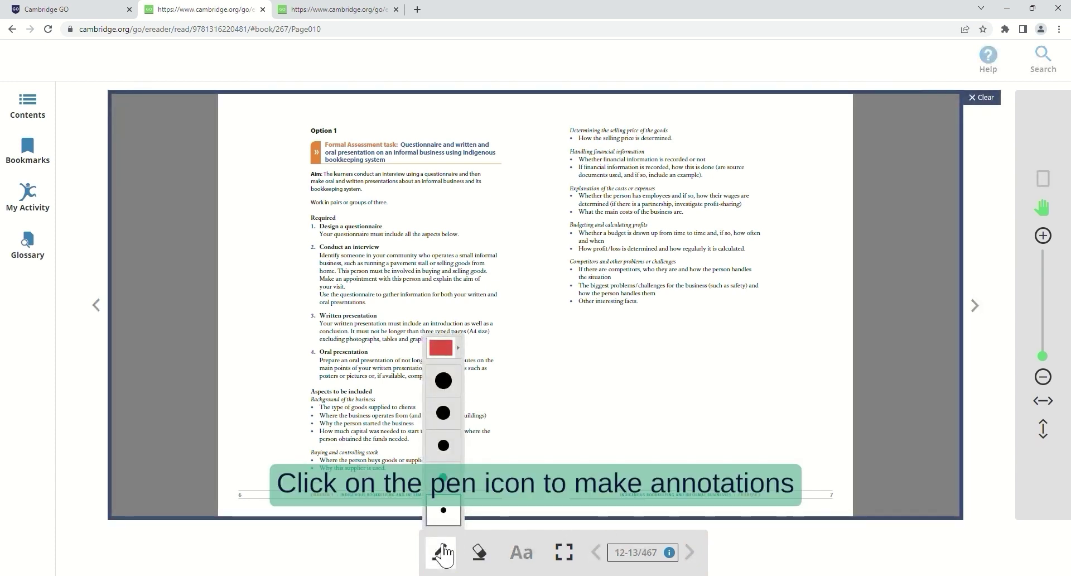
pyautogui.click(458, 347)
pyautogui.click(499, 349)
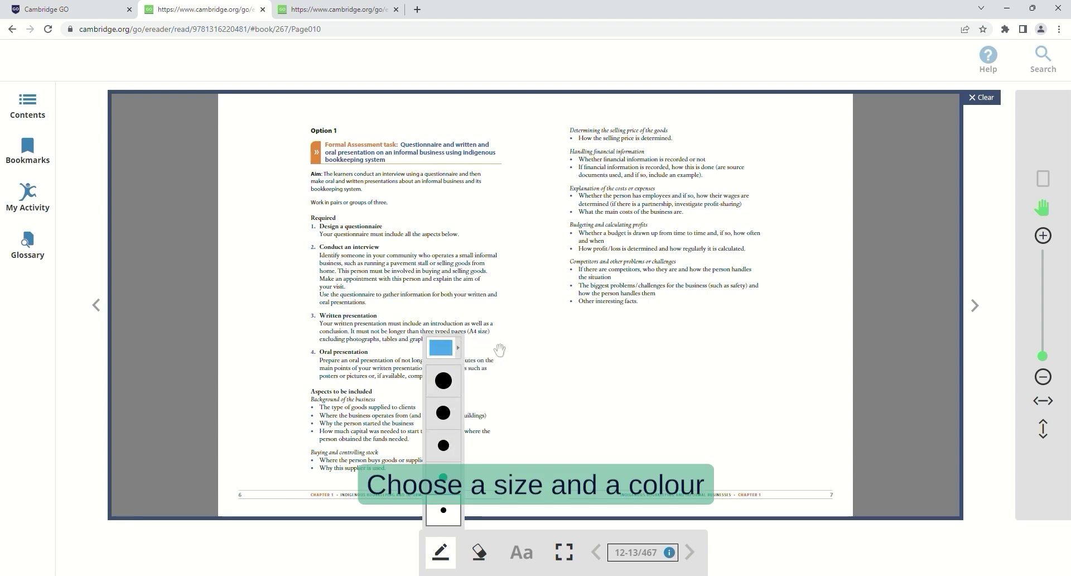
pyautogui.click(445, 509)
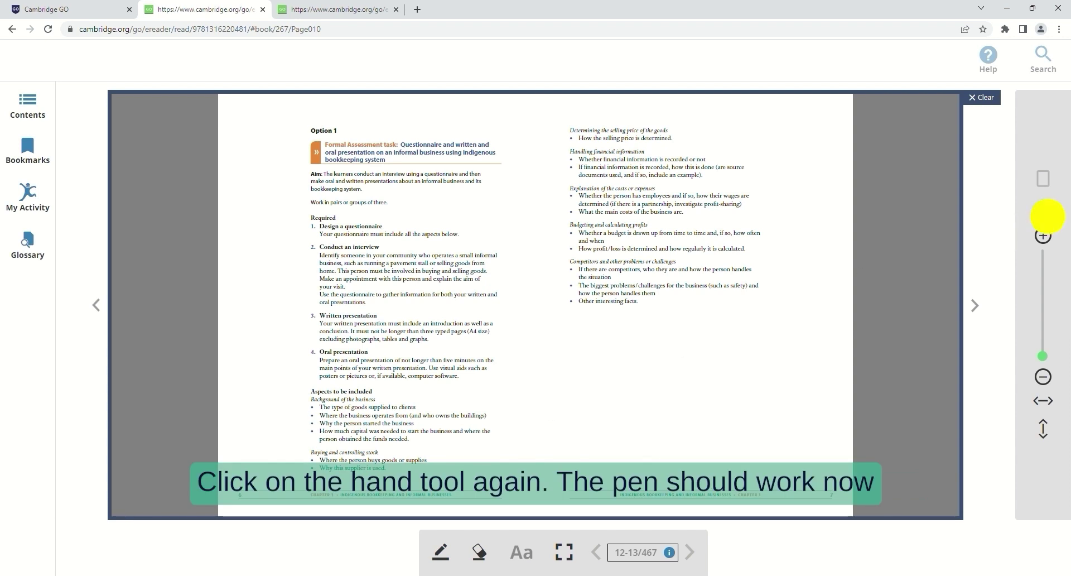
pyautogui.click(1042, 209)
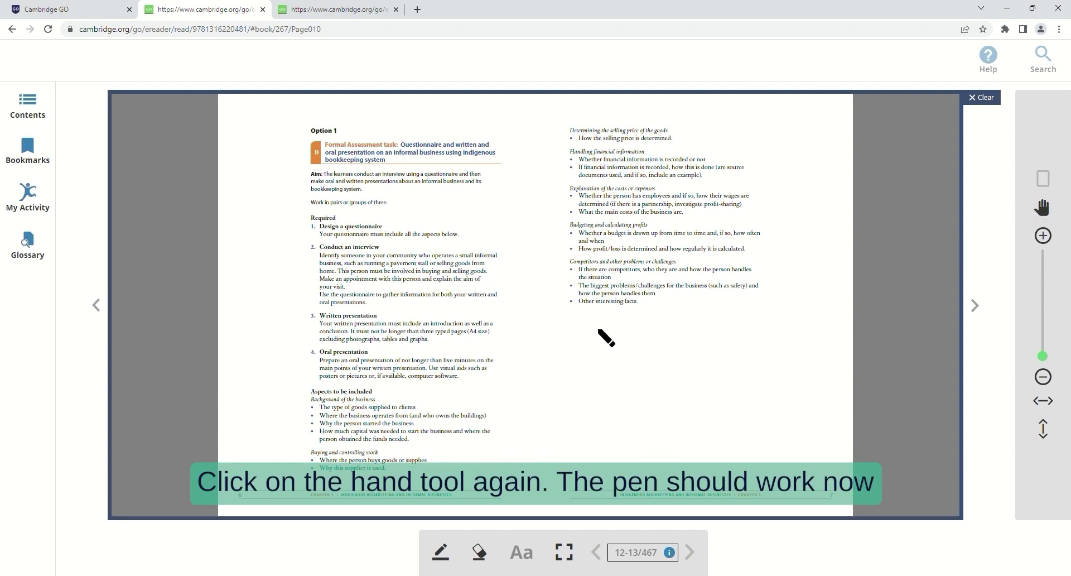
pyautogui.moveTo(300, 218); pyautogui.dragTo(302, 218)
pyautogui.moveTo(266, 251)
pyautogui.mouseDown()
pyautogui.moveTo(283, 230)
pyautogui.moveTo(283, 250)
pyautogui.mouseUp()
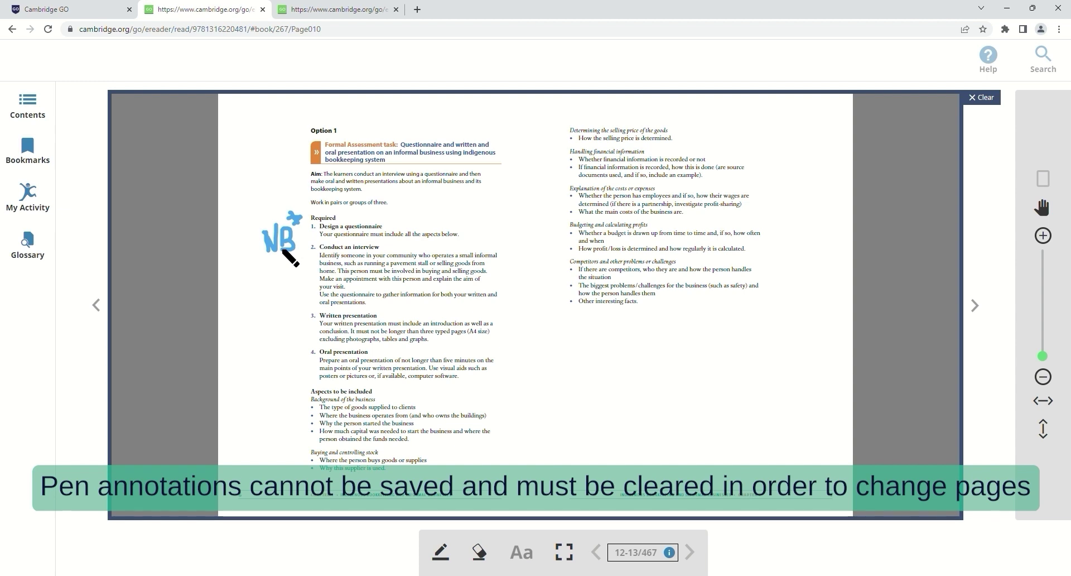
# - Erase through the NB with the largest eraser, then clear all pen marks from the page
pyautogui.click(480, 553)
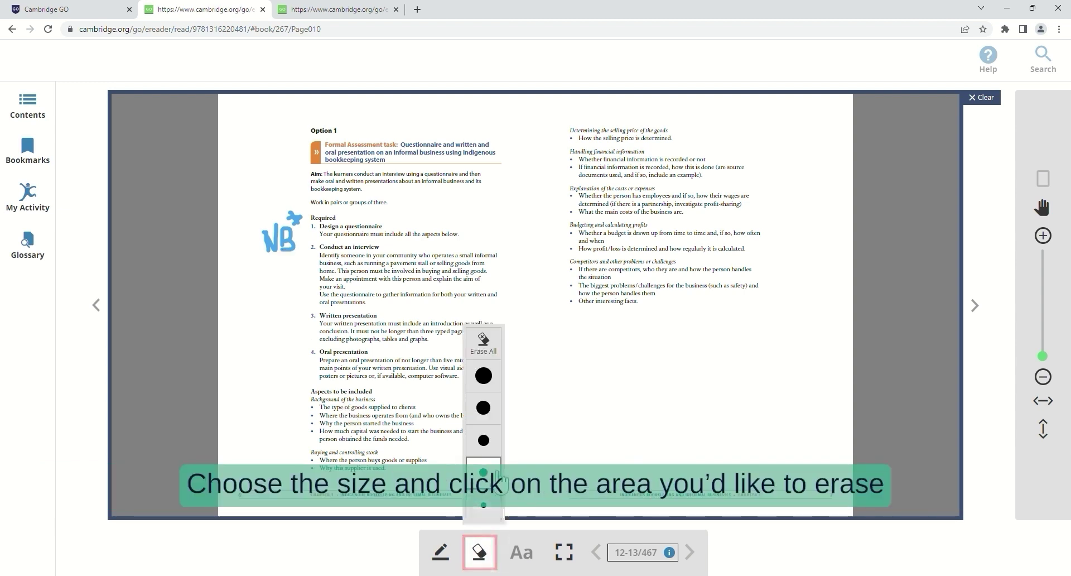
pyautogui.click(493, 378)
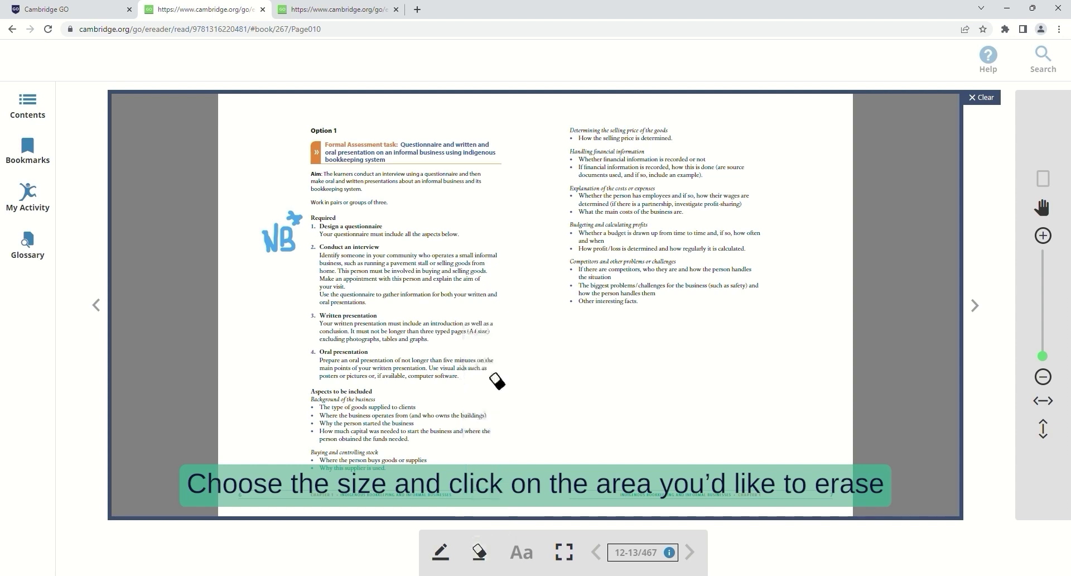
pyautogui.moveTo(281, 217); pyautogui.dragTo(280, 250)
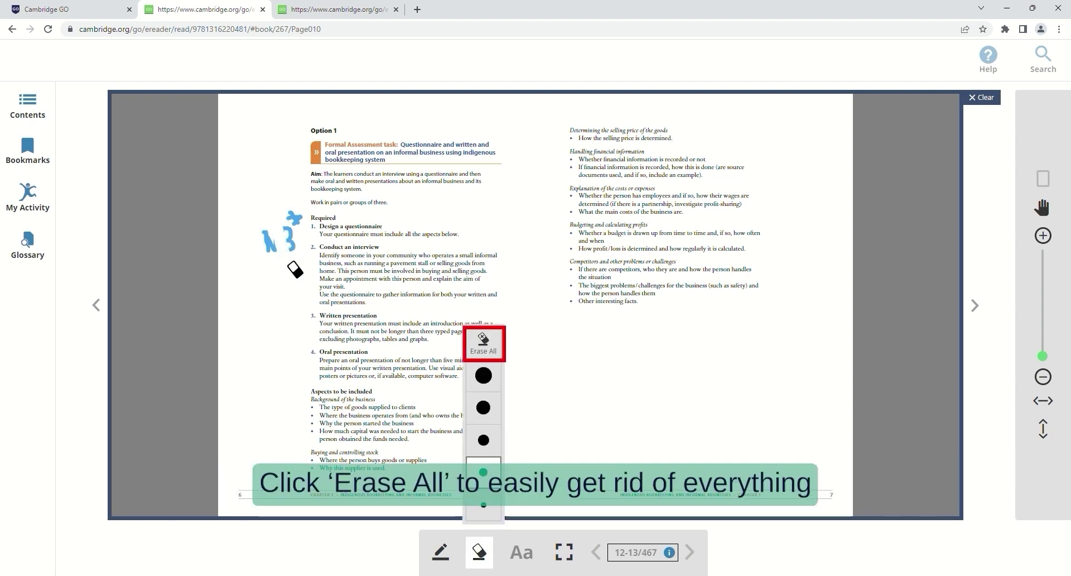
pyautogui.press('Escape')
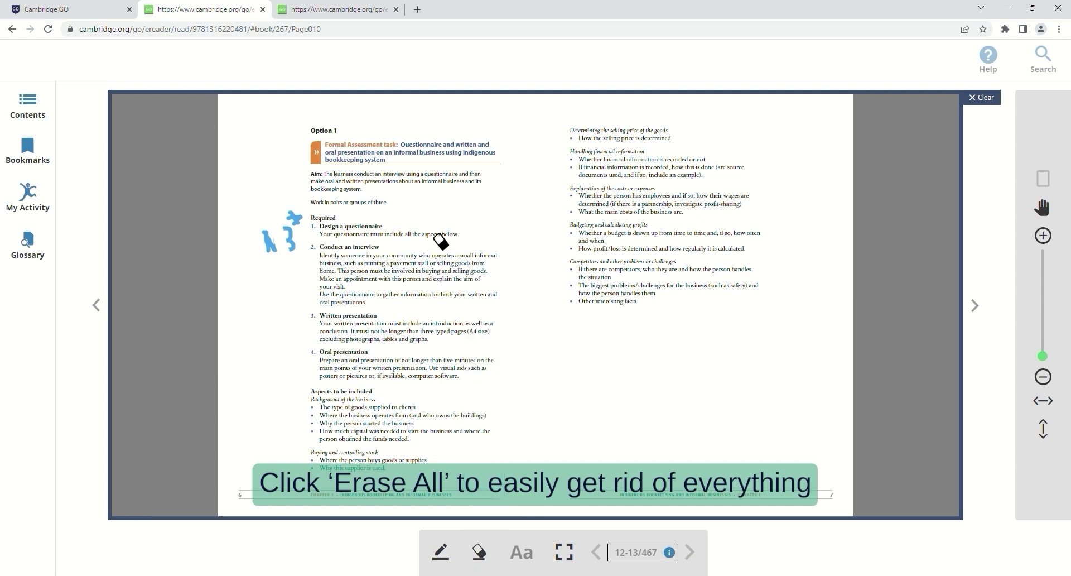
pyautogui.click(985, 98)
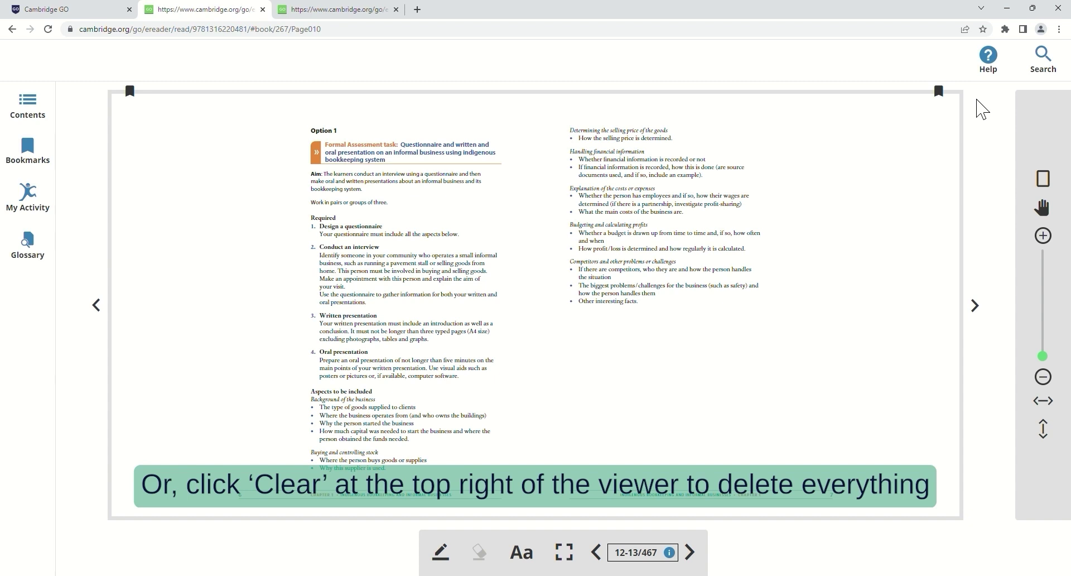
# - Turn on Show My Annotations in the reader settings and save
pyautogui.click(520, 557)
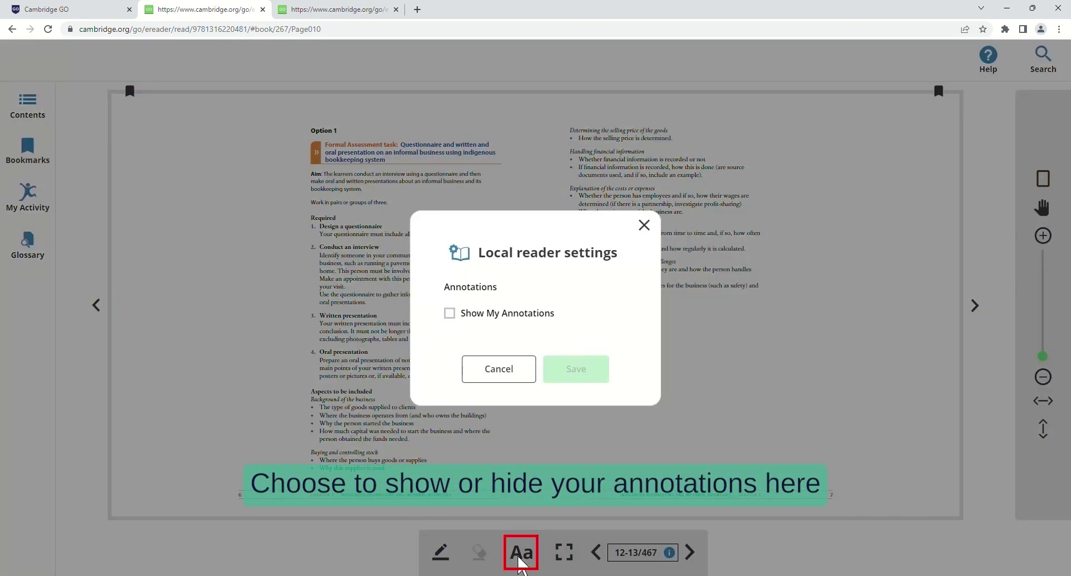
pyautogui.click(479, 317)
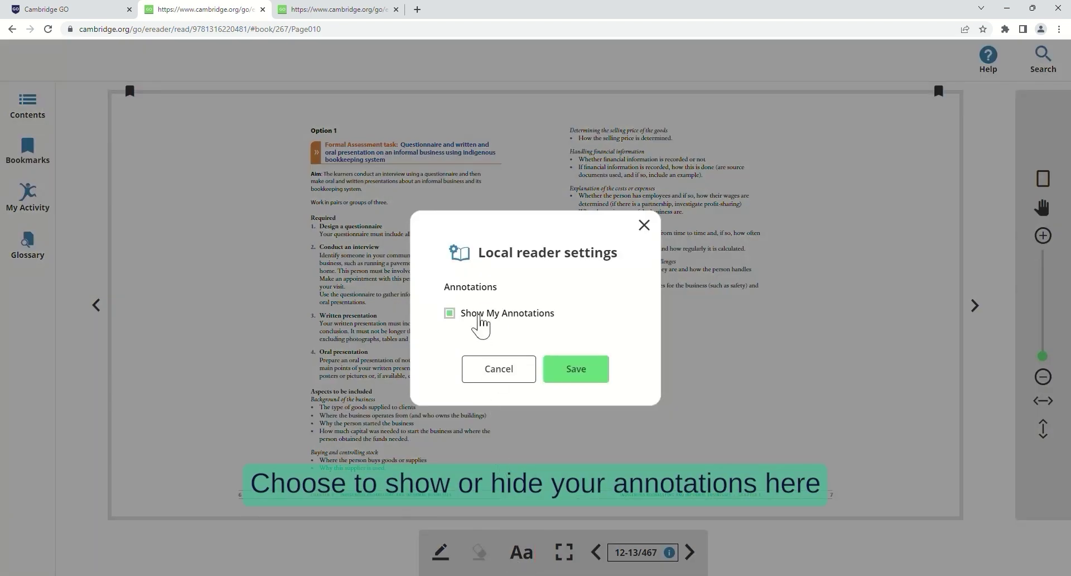
pyautogui.click(567, 374)
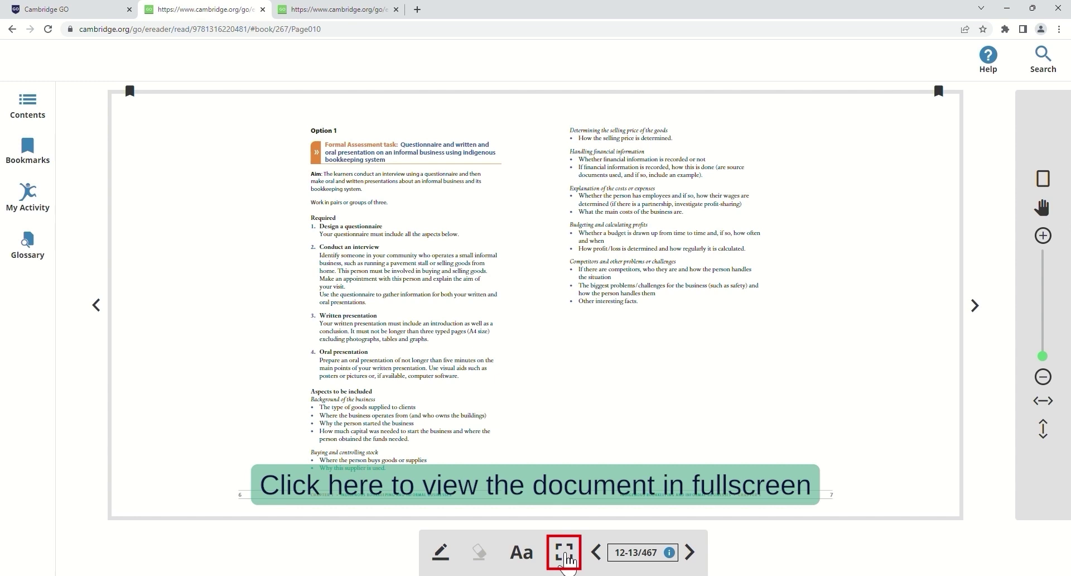
# - Switch the book to fullscreen view and then back to normal view
pyautogui.click(564, 552)
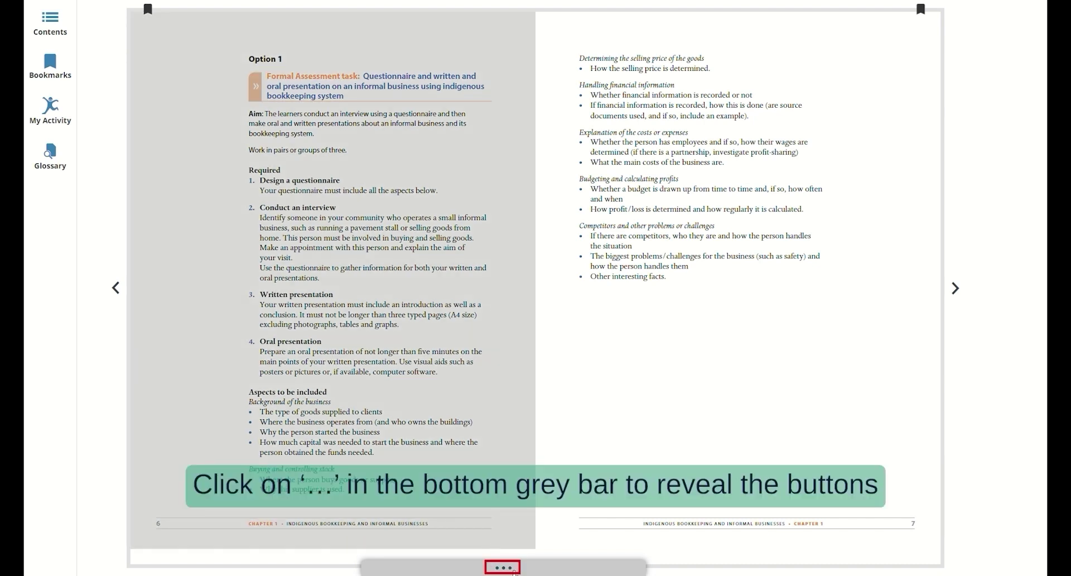
pyautogui.click(503, 567)
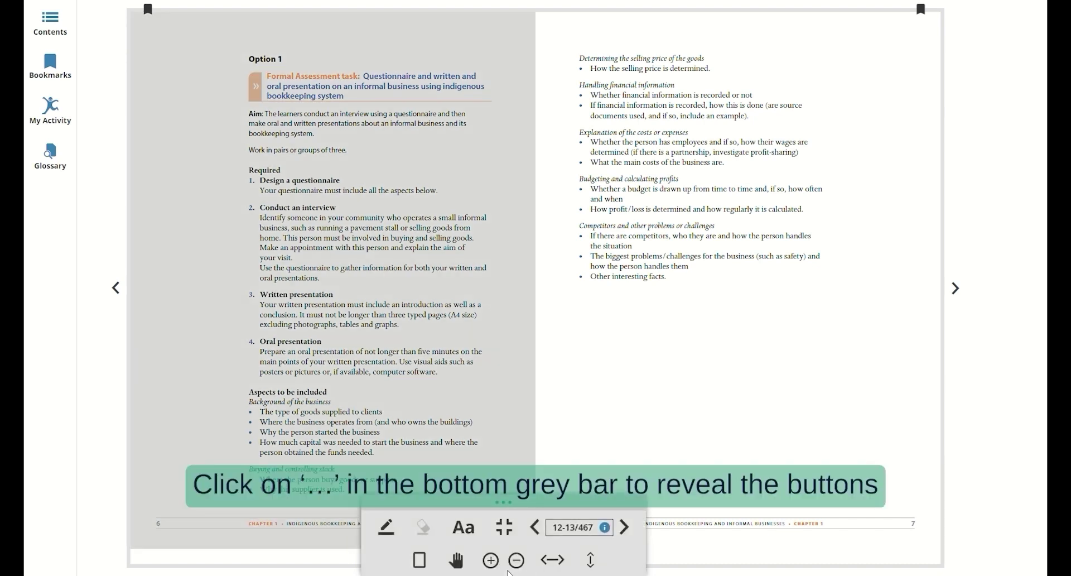
pyautogui.click(505, 527)
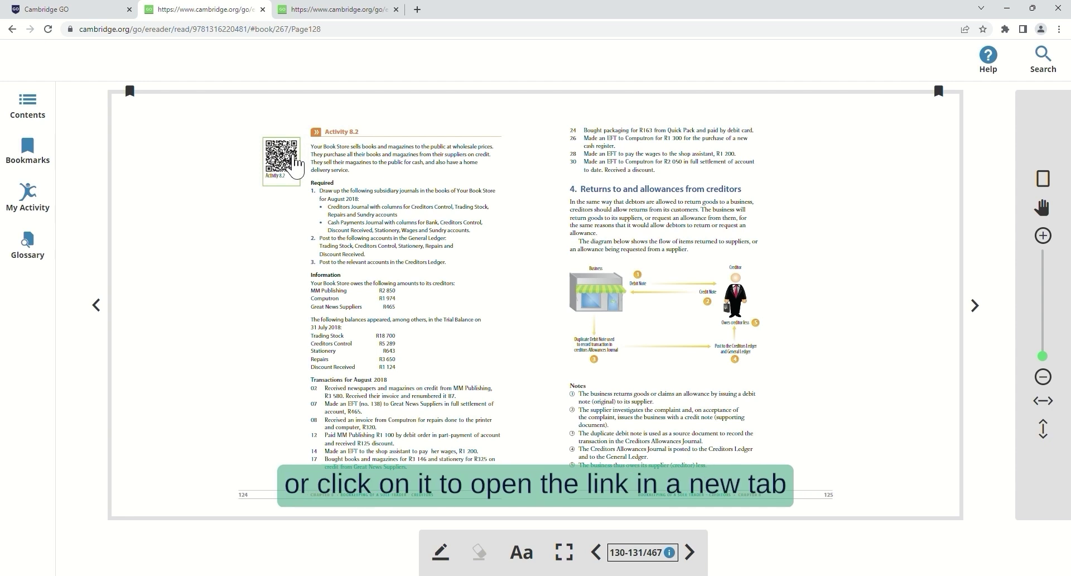
# - Open the Activity 8.2 QR code link in a new tab and play the Accounting video
pyautogui.click(295, 161)
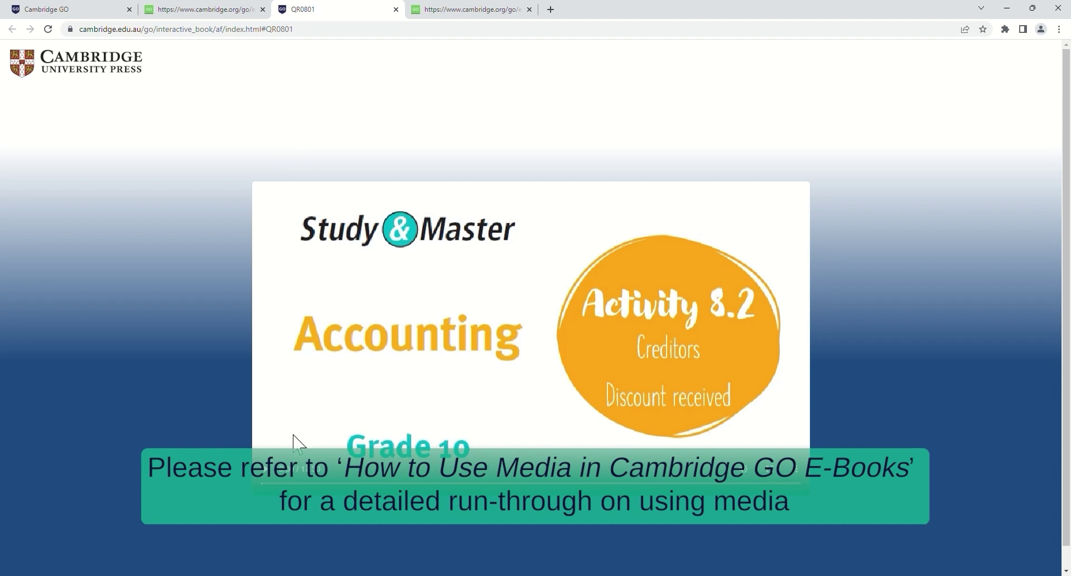
pyautogui.click(276, 474)
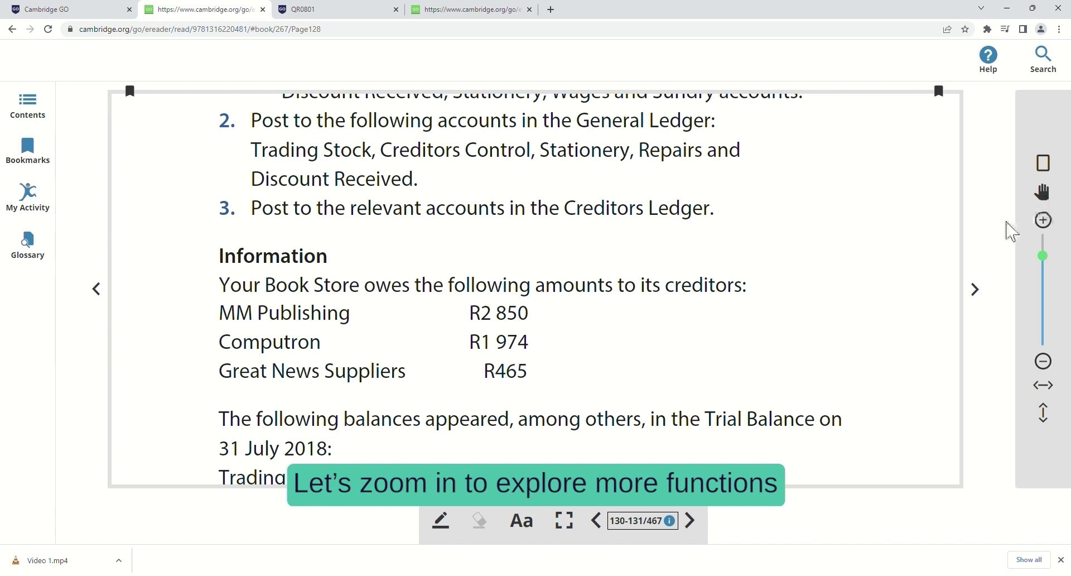
# - Add a note reading 'Amount owed' to the amount R2 850
pyautogui.moveTo(470, 323); pyautogui.dragTo(519, 324)
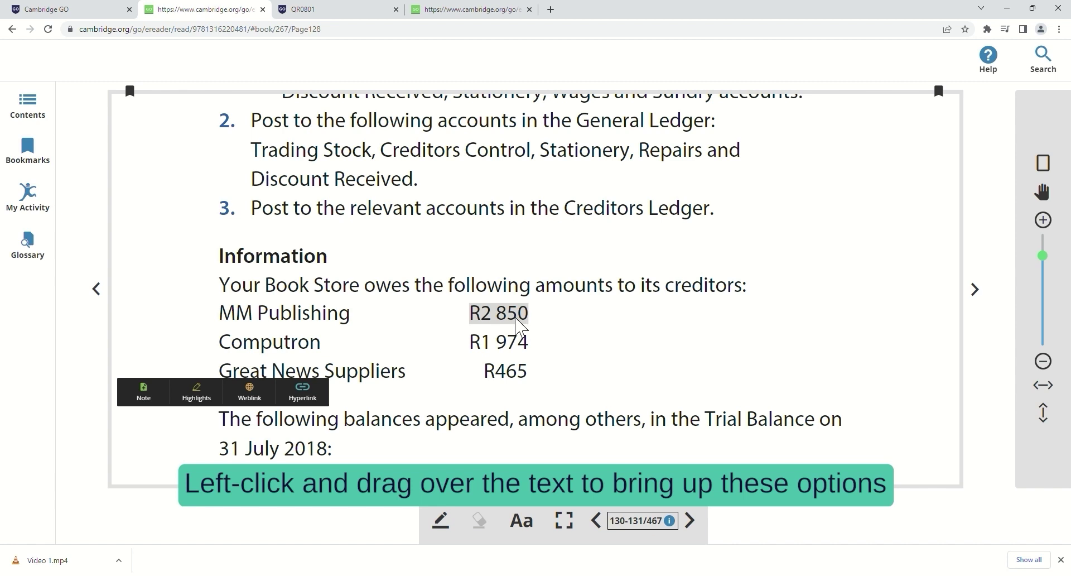
pyautogui.click(145, 395)
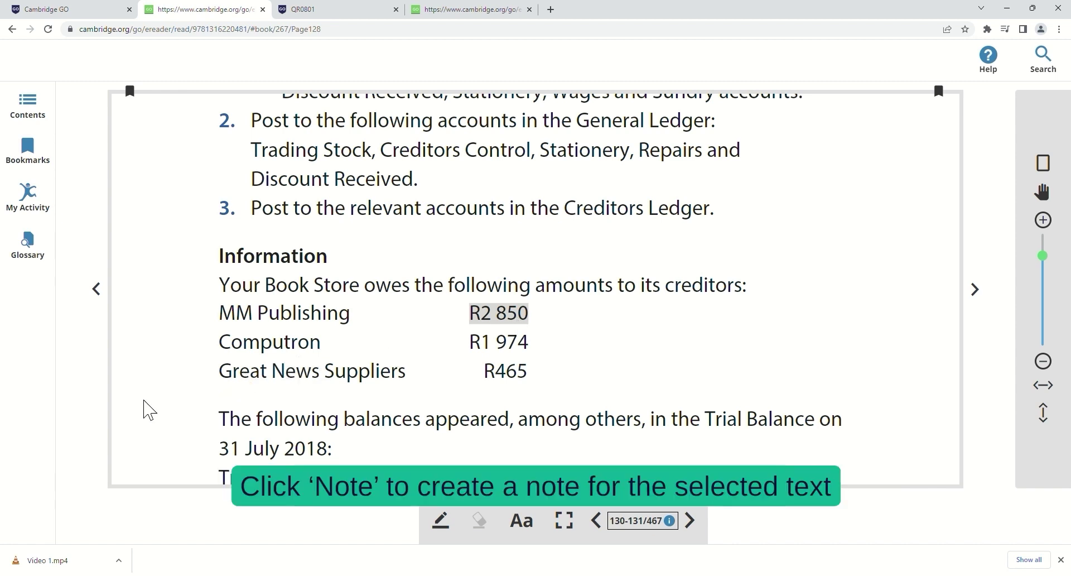
pyautogui.write('Amount owed')
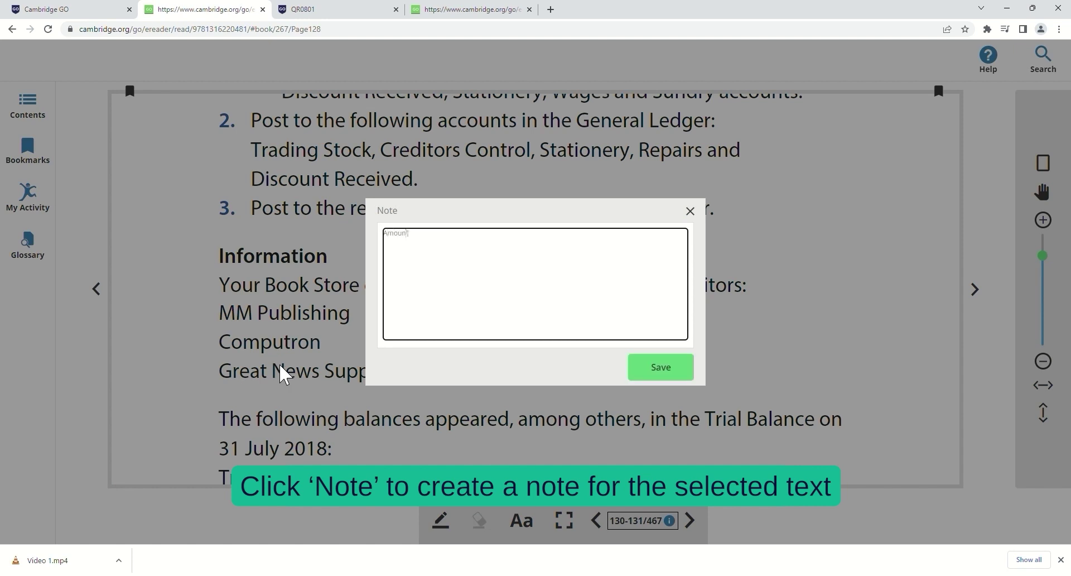
pyautogui.click(657, 368)
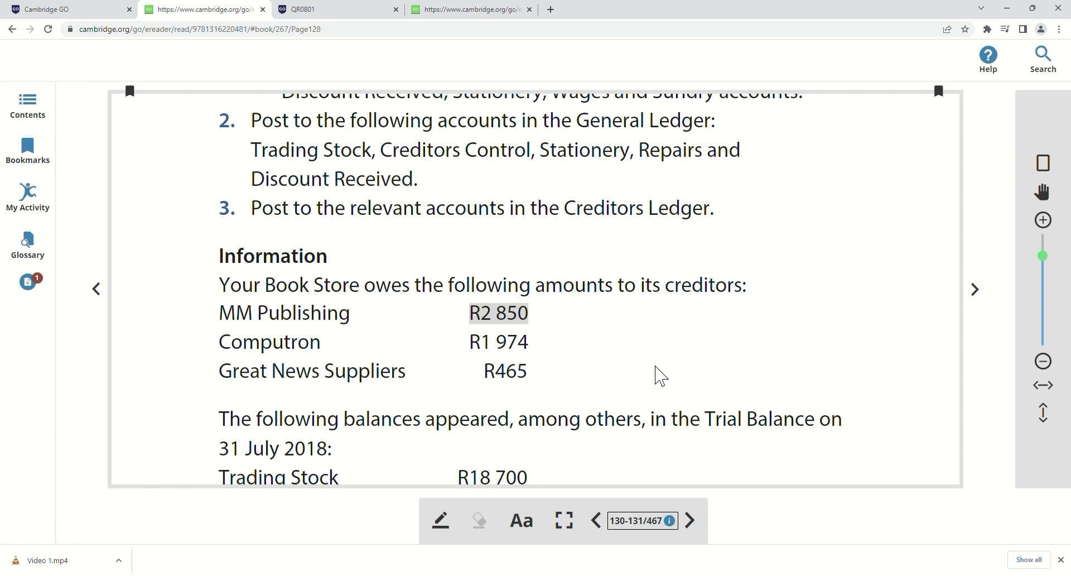
# - Edit the note to read 'Amount owed by the bookstore', then begin deleting it
pyautogui.click(519, 328)
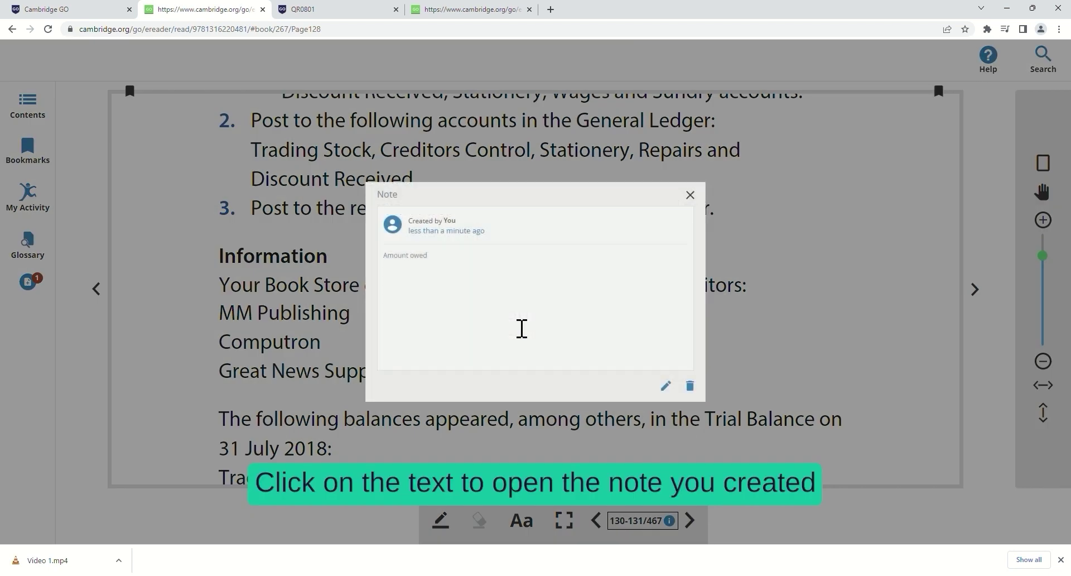
pyautogui.click(672, 392)
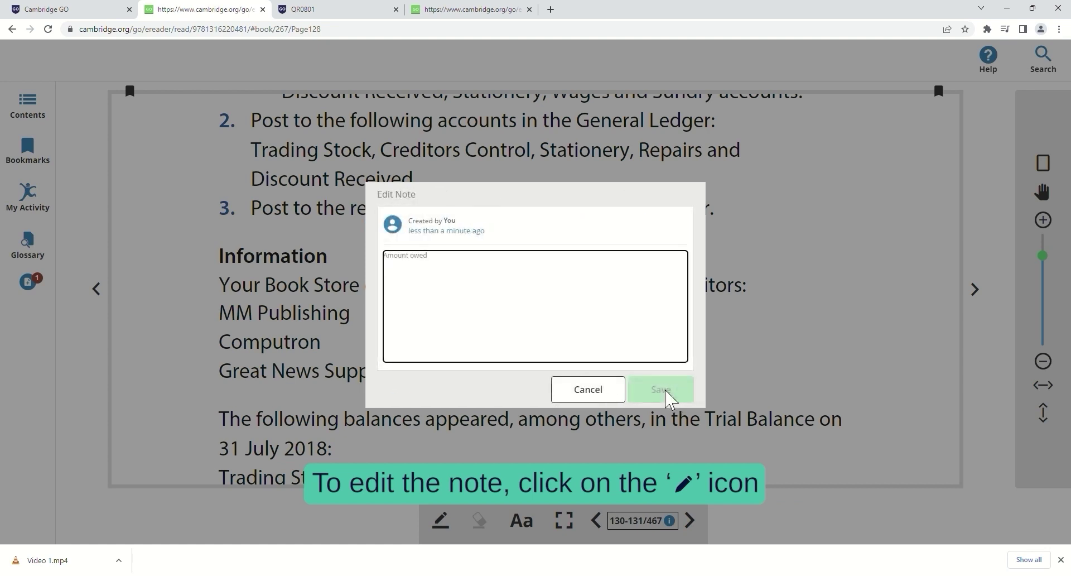
pyautogui.write('by the bookstore')
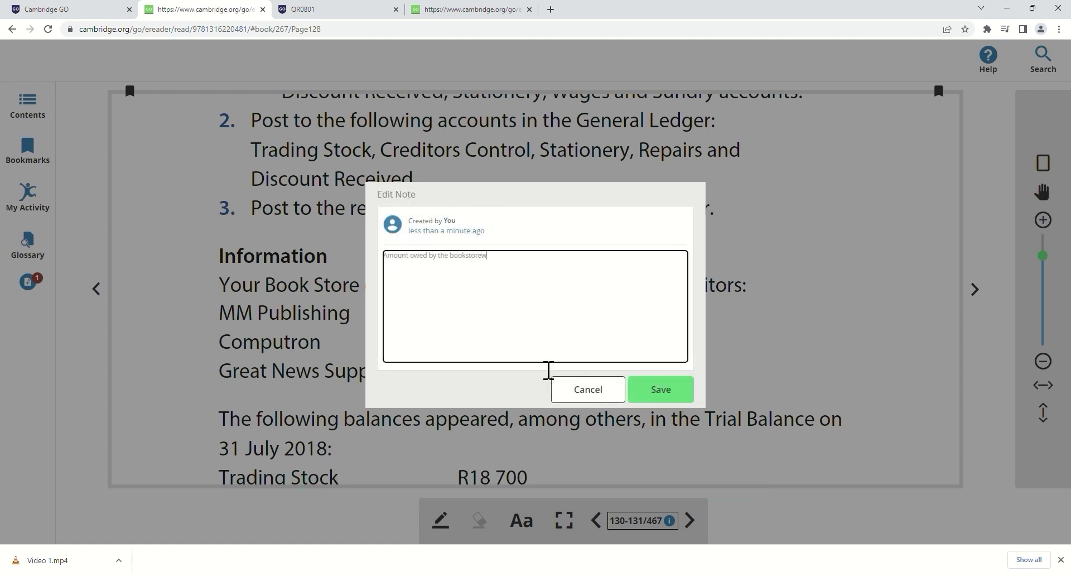
pyautogui.click(685, 397)
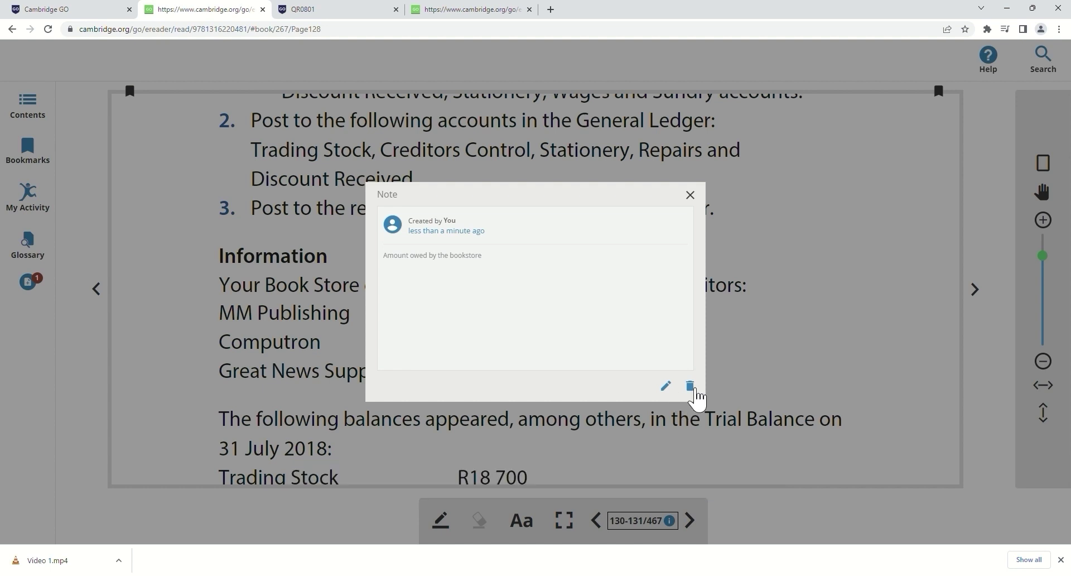
pyautogui.click(690, 386)
# - Confirm the note deletion, then highlight 2 850 and remove that highlight again
pyautogui.click(600, 312)
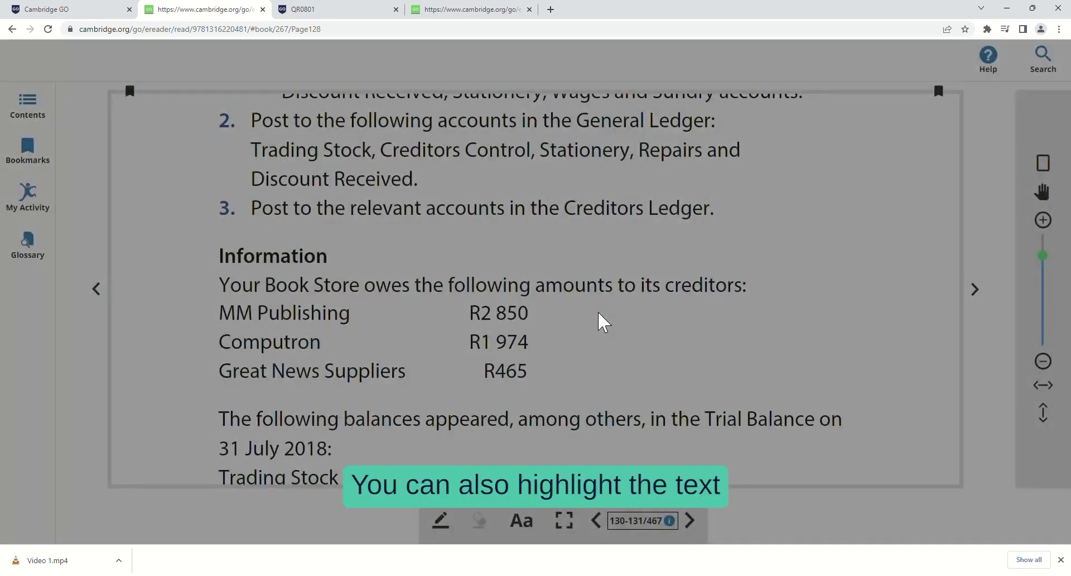
pyautogui.moveTo(541, 323); pyautogui.dragTo(482, 314)
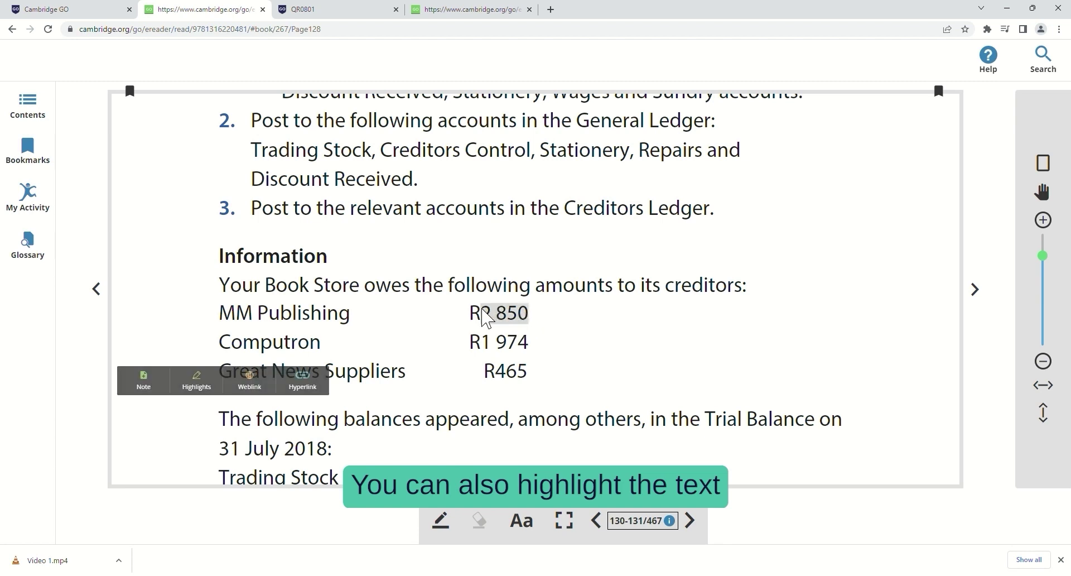
pyautogui.click(216, 386)
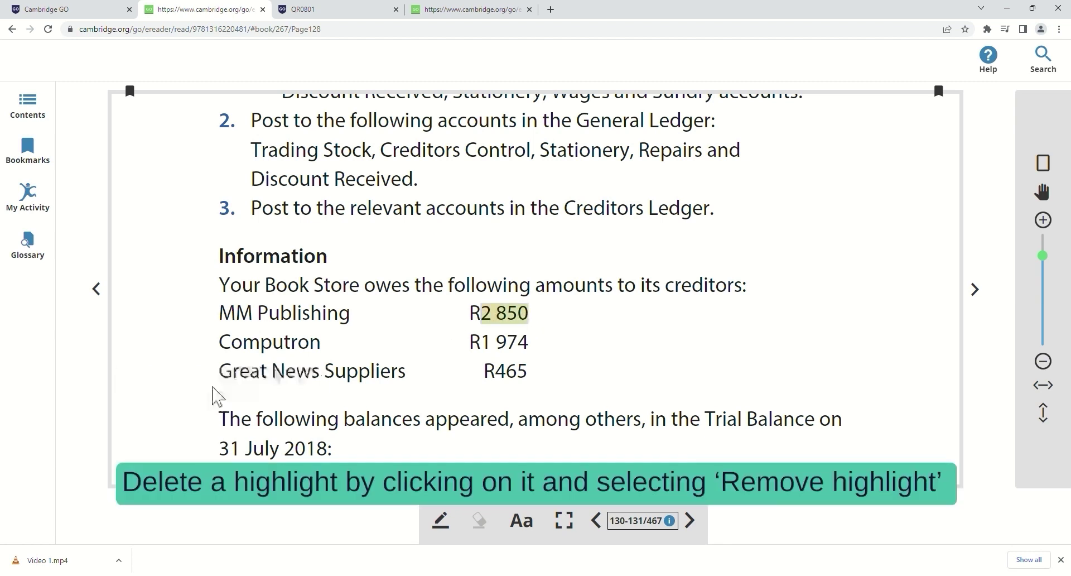
pyautogui.click(517, 317)
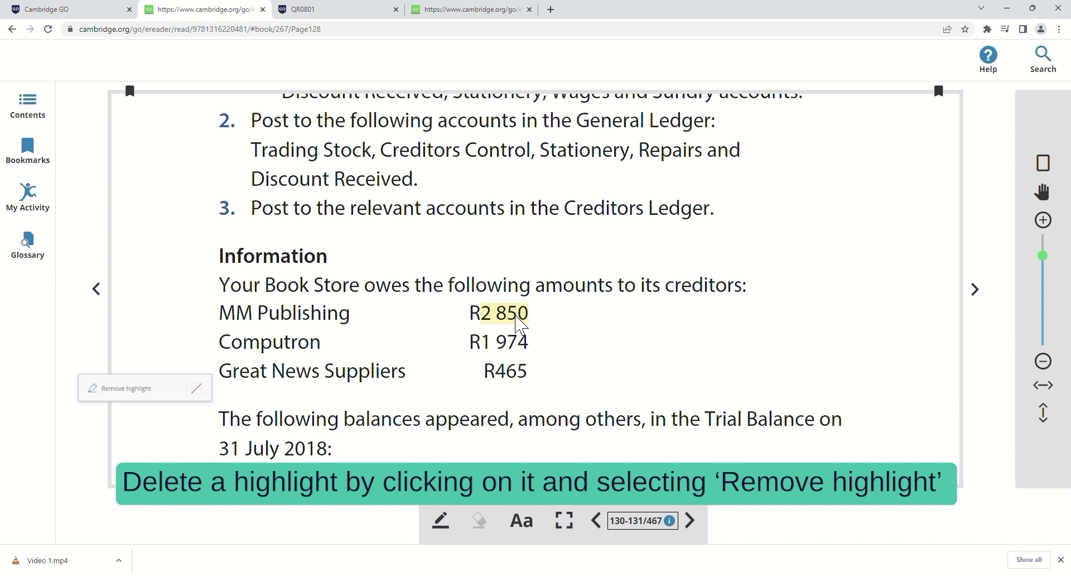
pyautogui.click(197, 393)
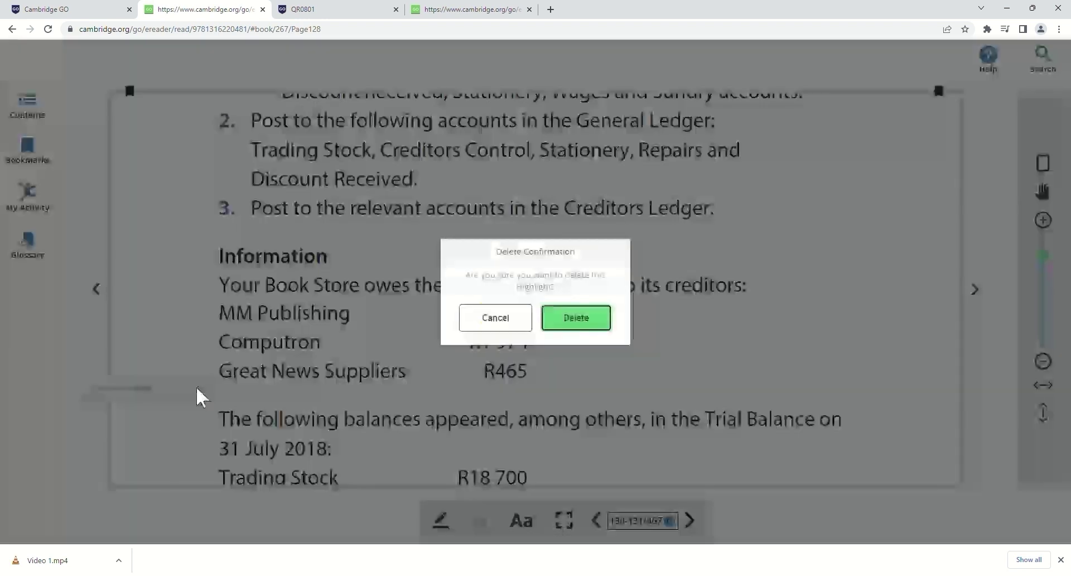
pyautogui.click(598, 325)
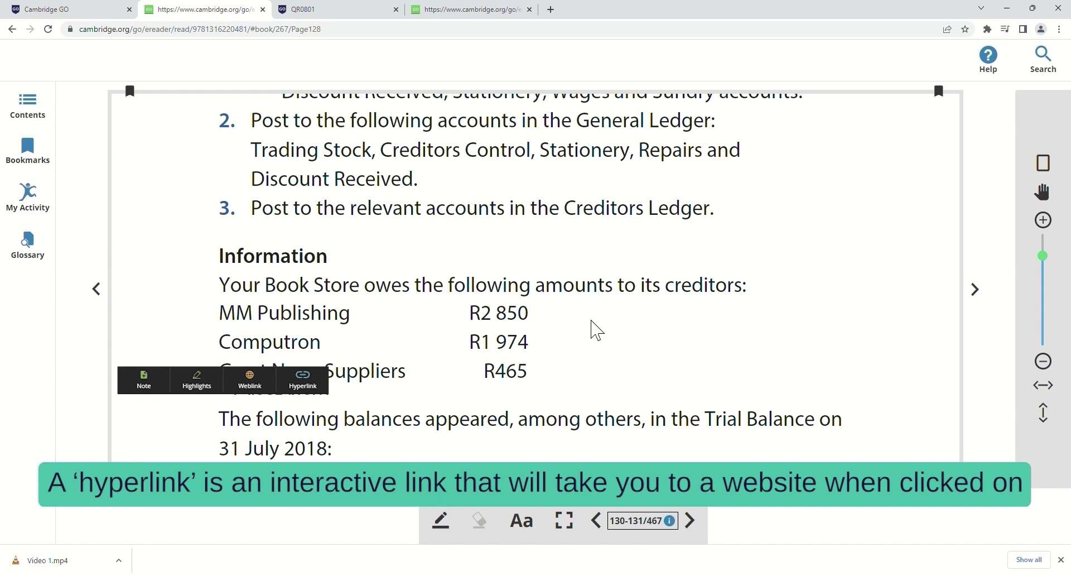
# - Start a weblink on the creditors amounts and trial balance lines, then close it unsaved
pyautogui.moveTo(534, 319); pyautogui.dragTo(471, 329)
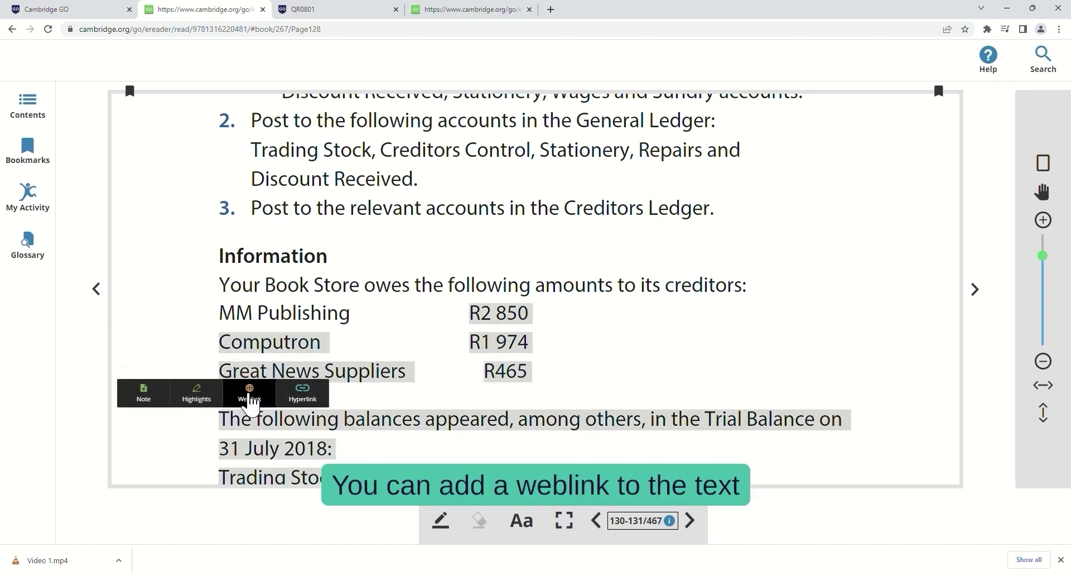
pyautogui.click(249, 397)
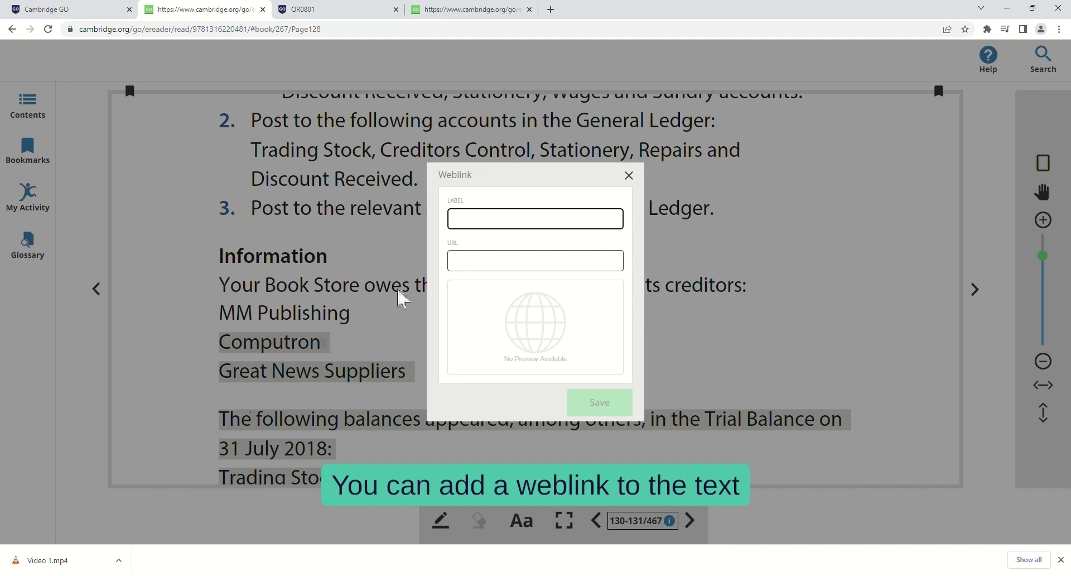
pyautogui.click(629, 176)
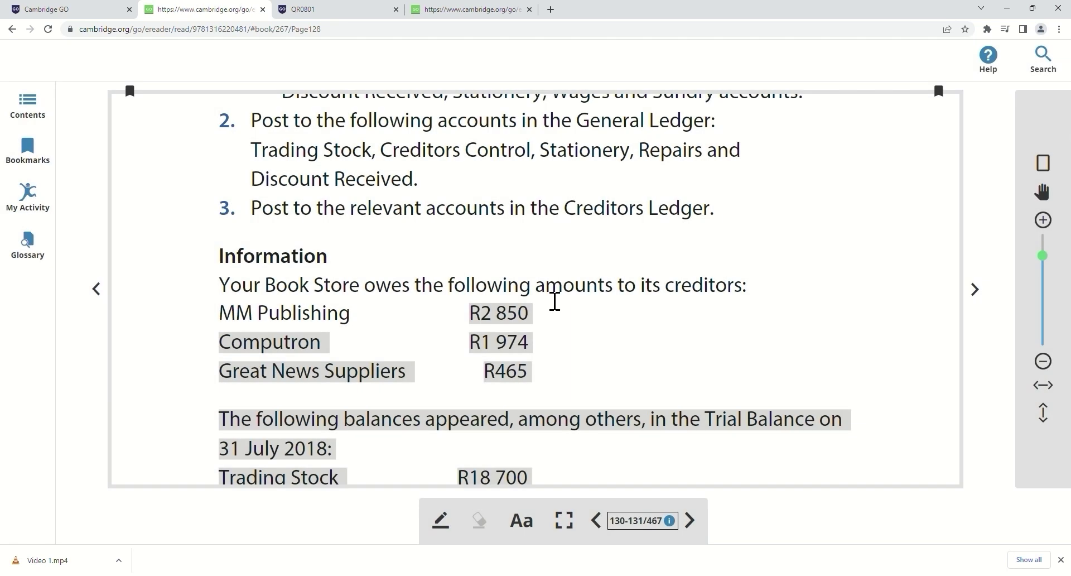
# - Start a hyperlink on the text from Computron to Trading Stock, then cancel without choosing a page
pyautogui.moveTo(538, 320); pyautogui.dragTo(461, 327)
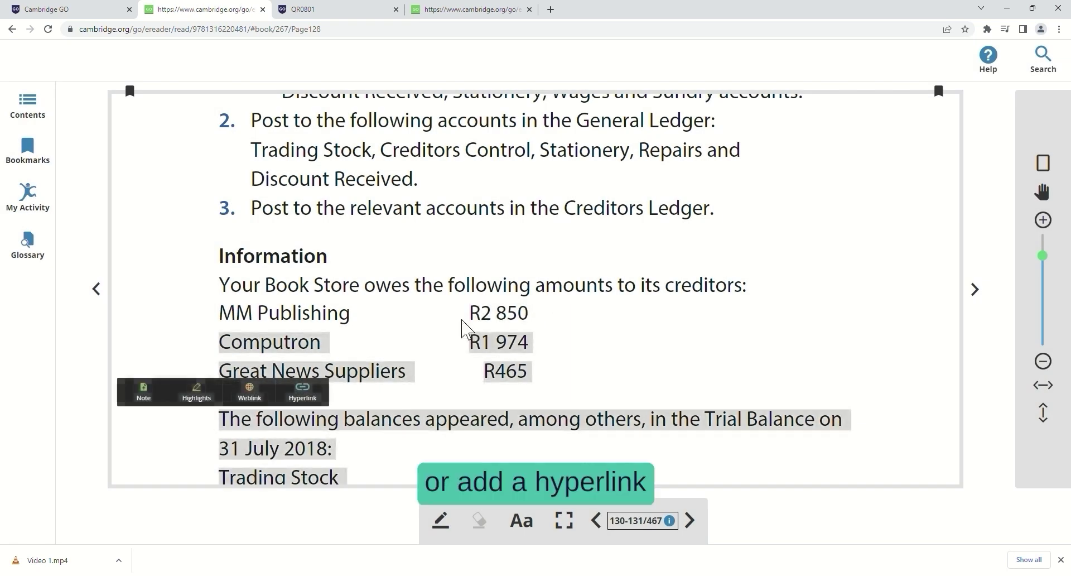
pyautogui.click(302, 393)
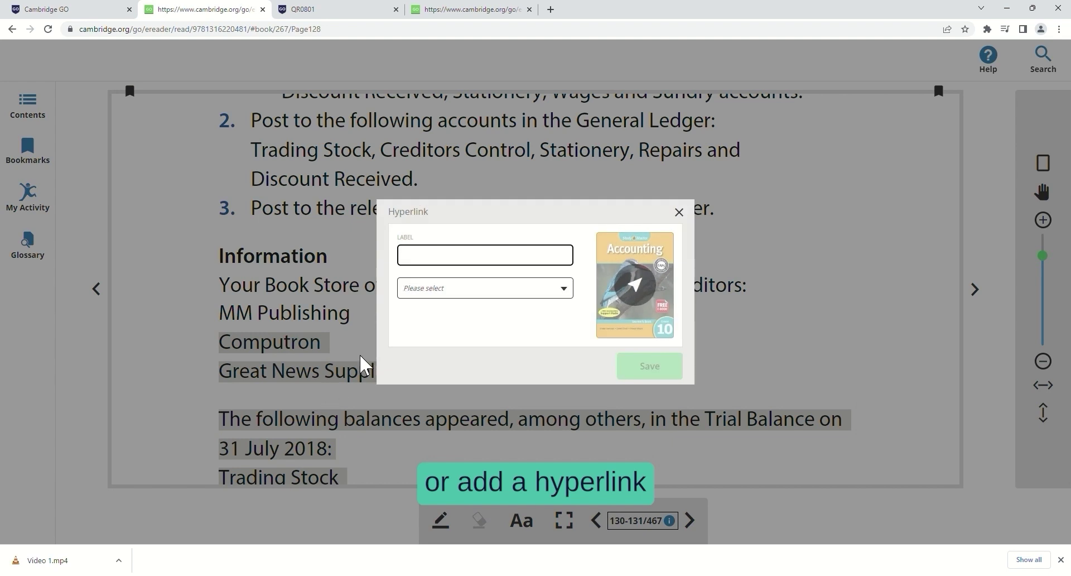
pyautogui.click(474, 290)
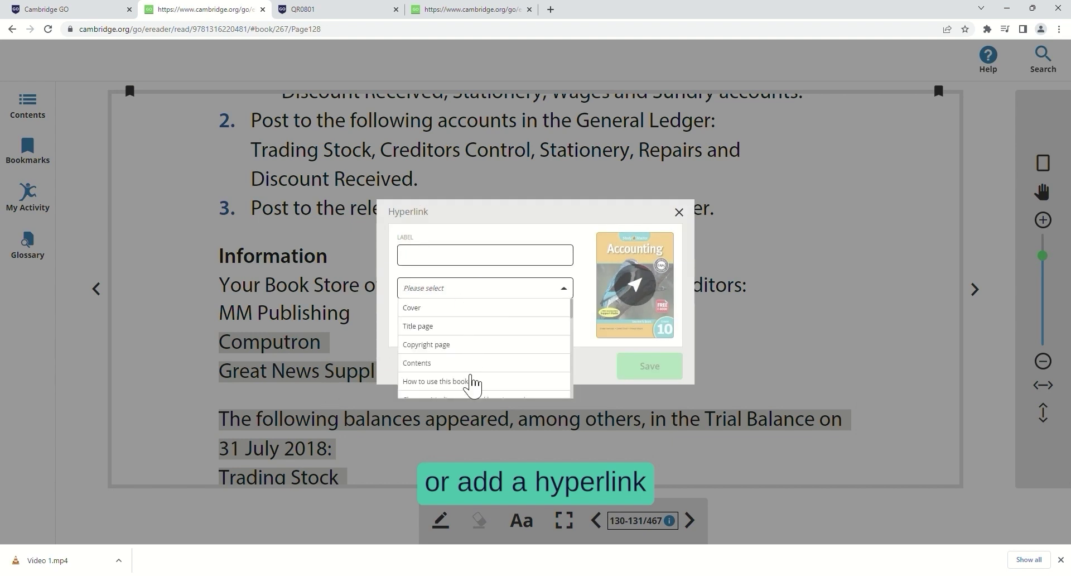
pyautogui.click(474, 290)
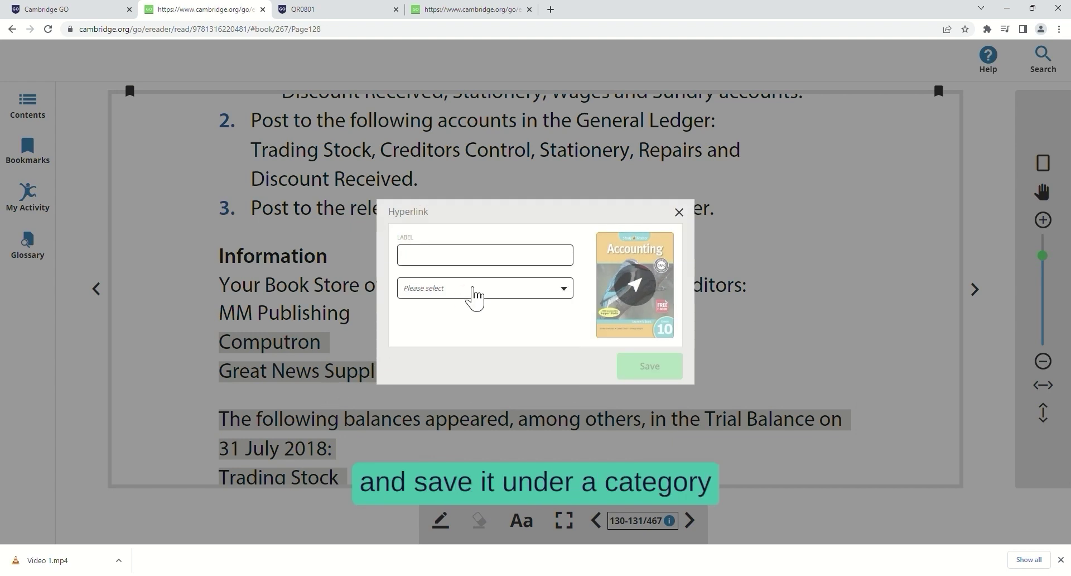
pyautogui.click(682, 214)
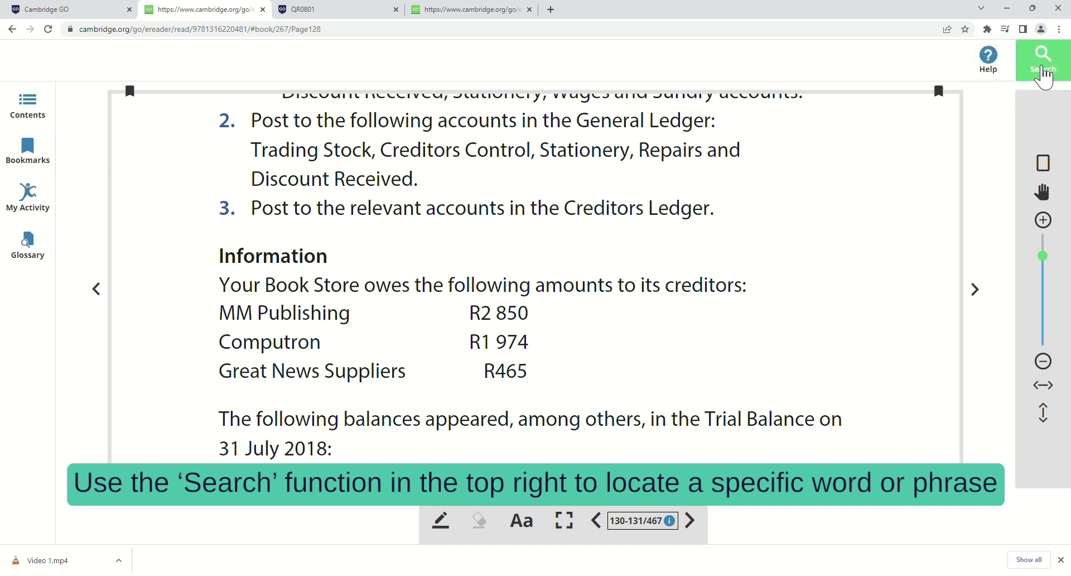
# - Search the book for 'Tax'
pyautogui.click(1045, 78)
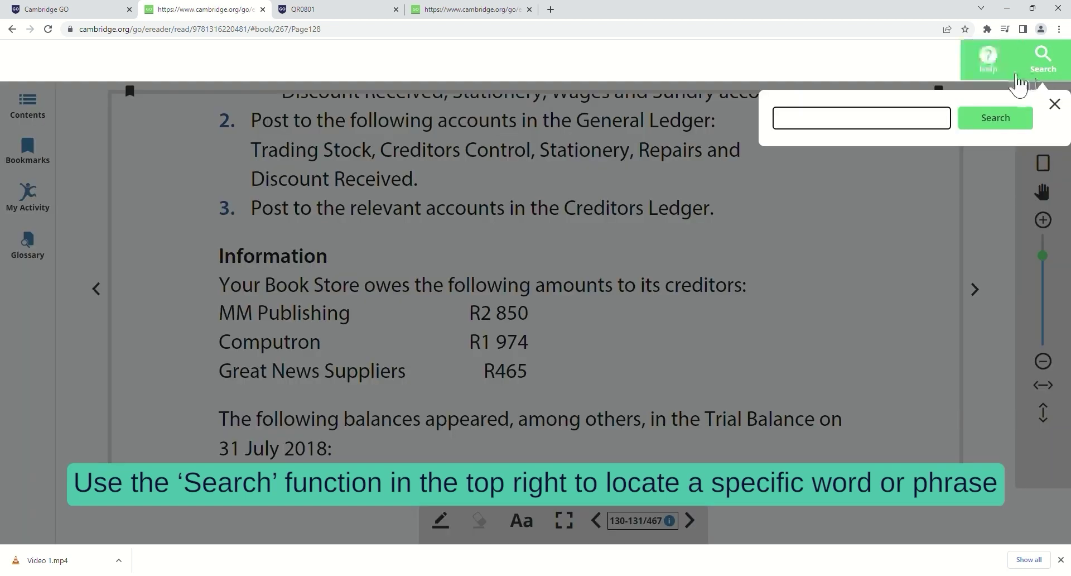
pyautogui.write('T')
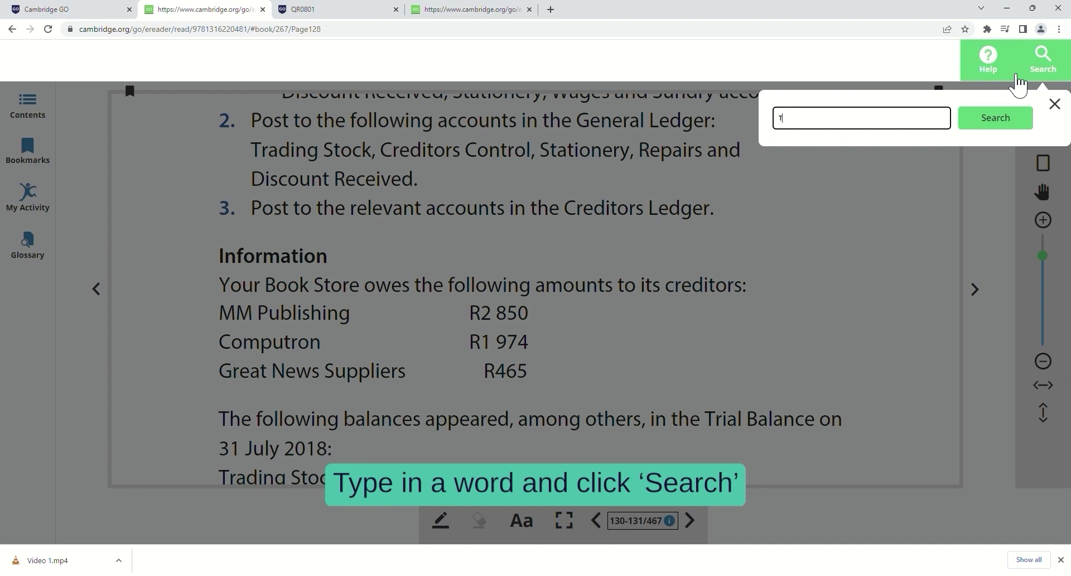
pyautogui.write('ax')
pyautogui.press('Return')
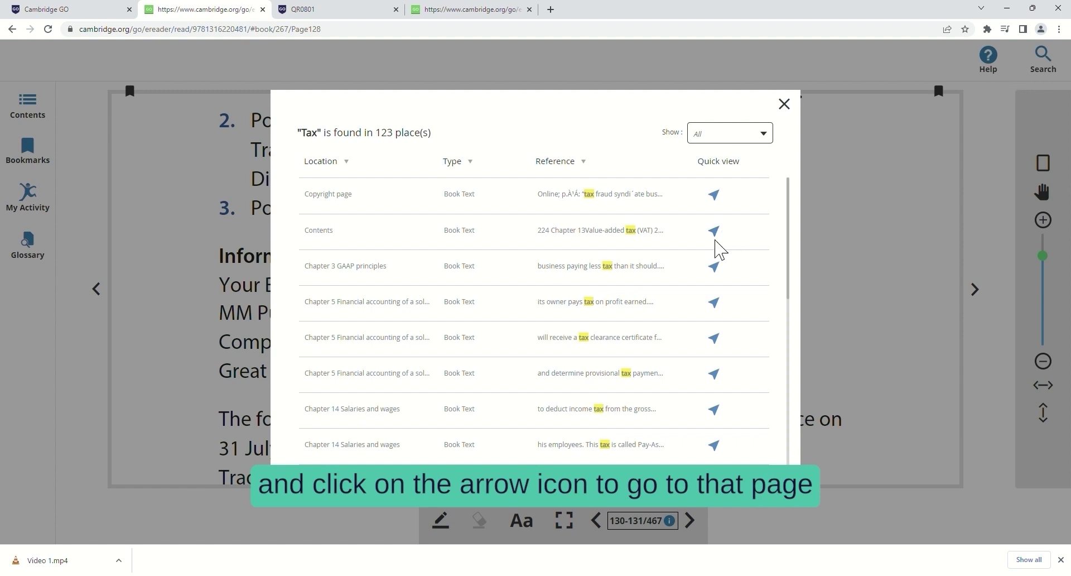
# - Jump to the Chapter 3 GAAP principles match, then return to the previous Tax results
pyautogui.click(717, 269)
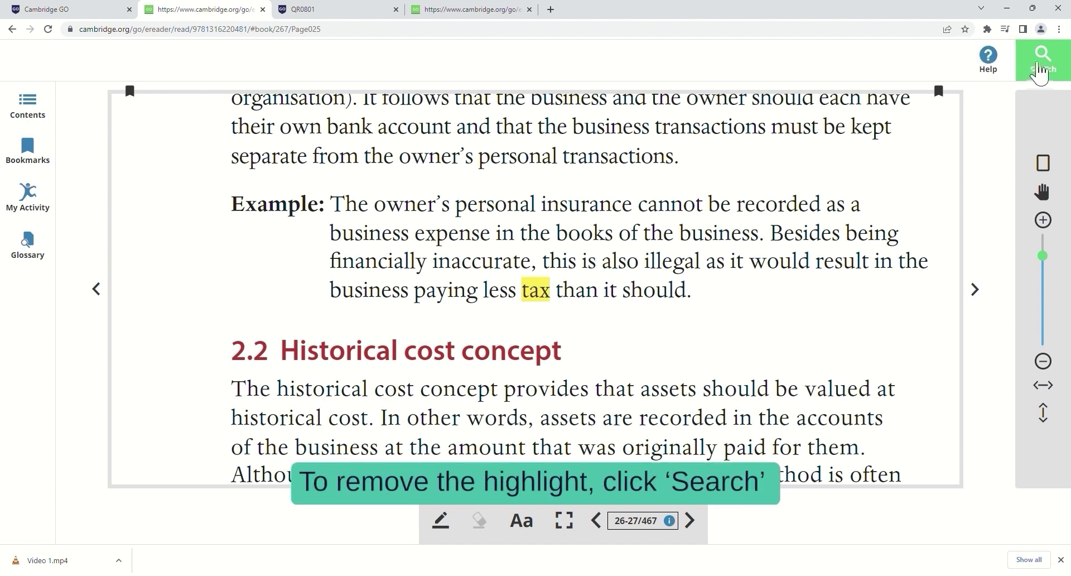
pyautogui.click(1038, 72)
pyautogui.click(907, 162)
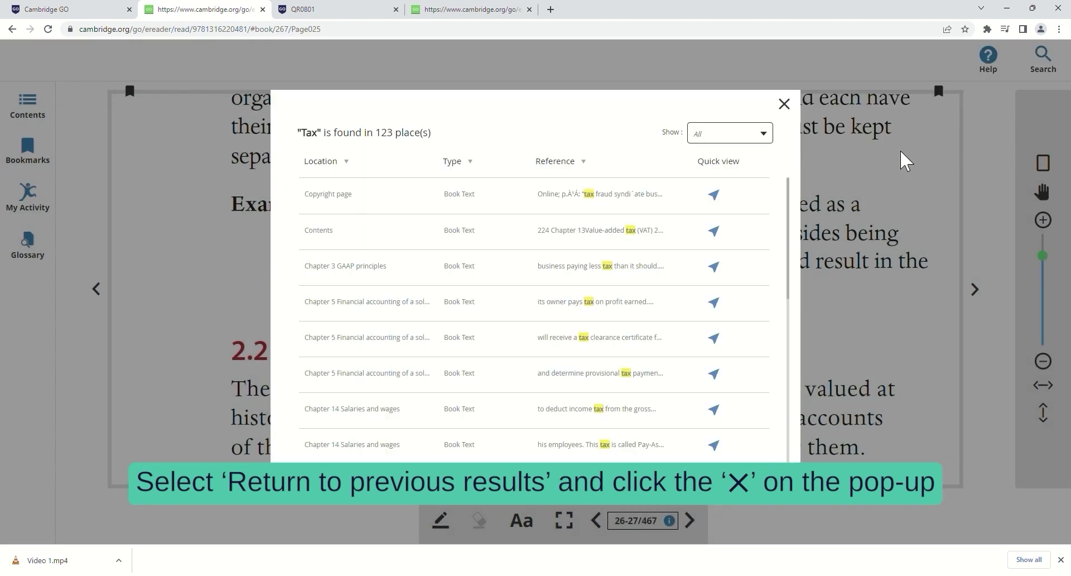